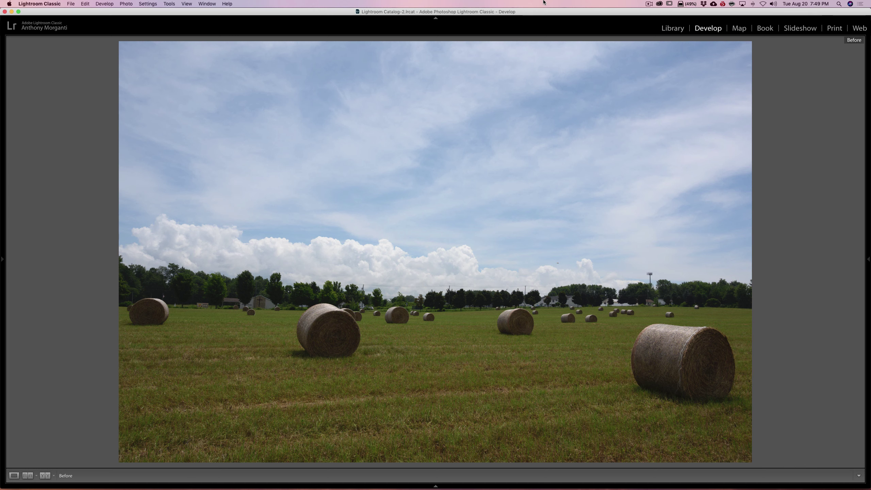
Return from the Before view and hide the left side panels and the filmstrip to enlarge the photo
key("backslash")
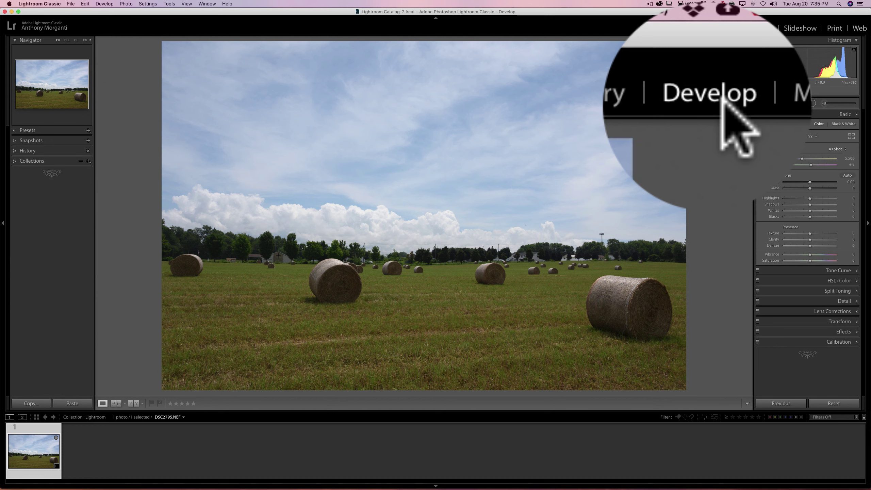
left_click(7, 223)
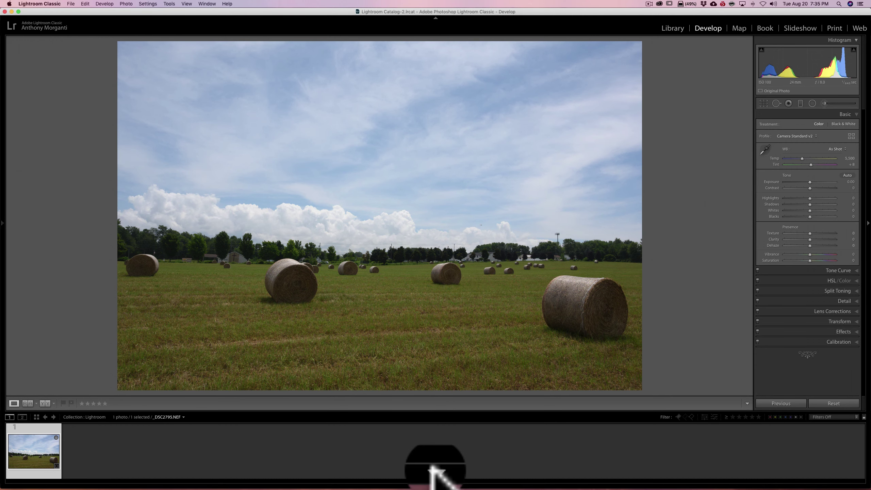
left_click(434, 482)
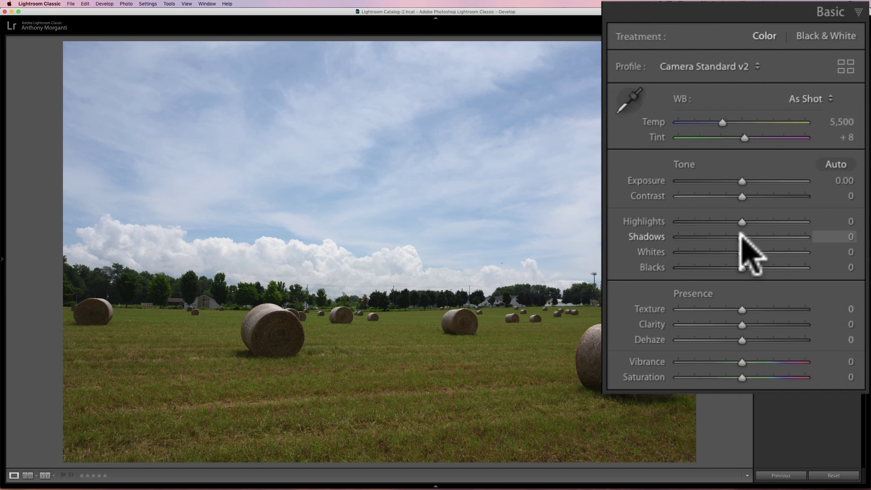
Set Shadows to +64 and Highlights to −64, and compare the photo with its original version
left_click_drag(740, 234, 783, 237)
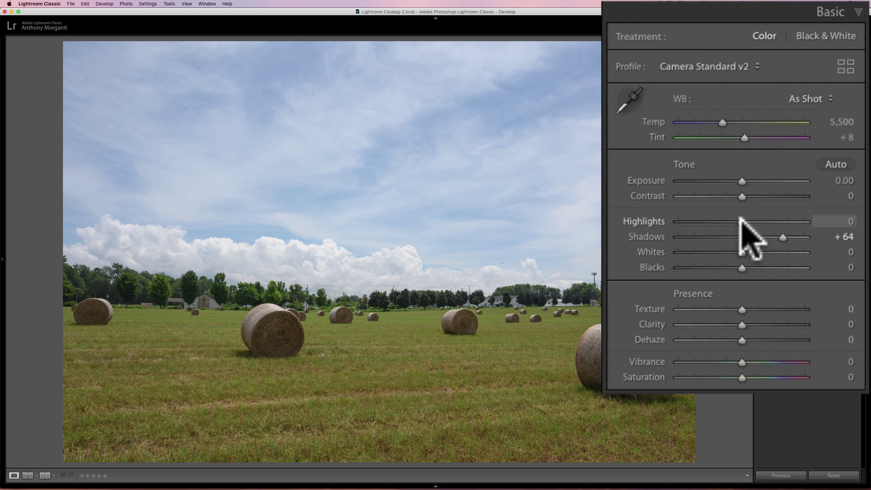
left_click_drag(742, 222, 700, 220)
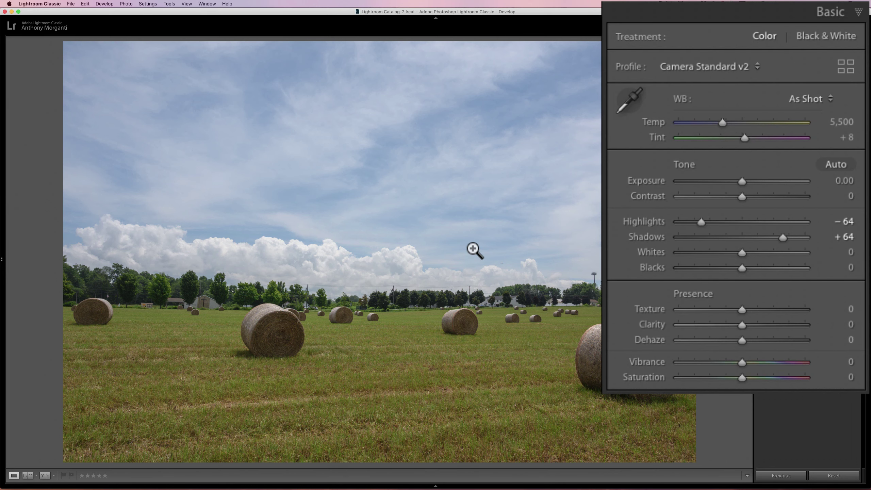
key("backslash")
key("backslash")
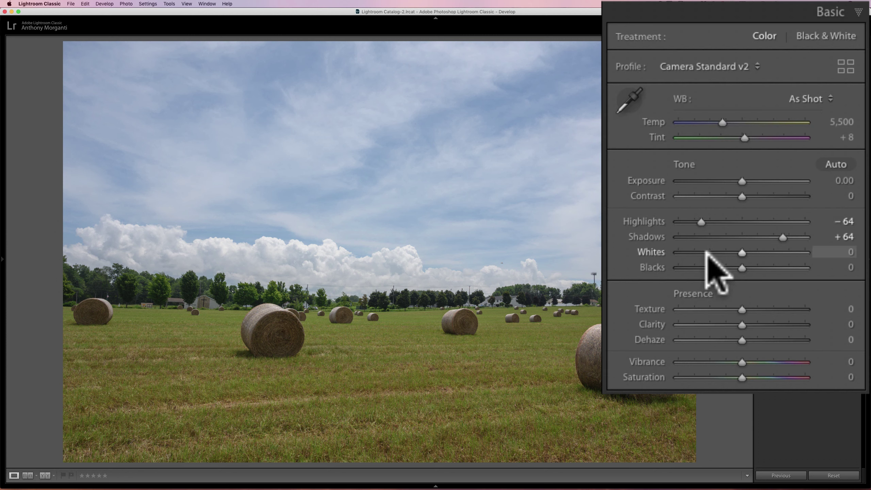
Set Whites to +31 and Blacks to −22, and compare the photo with its original version
left_click(742, 252)
left_click_drag(740, 250, 758, 250)
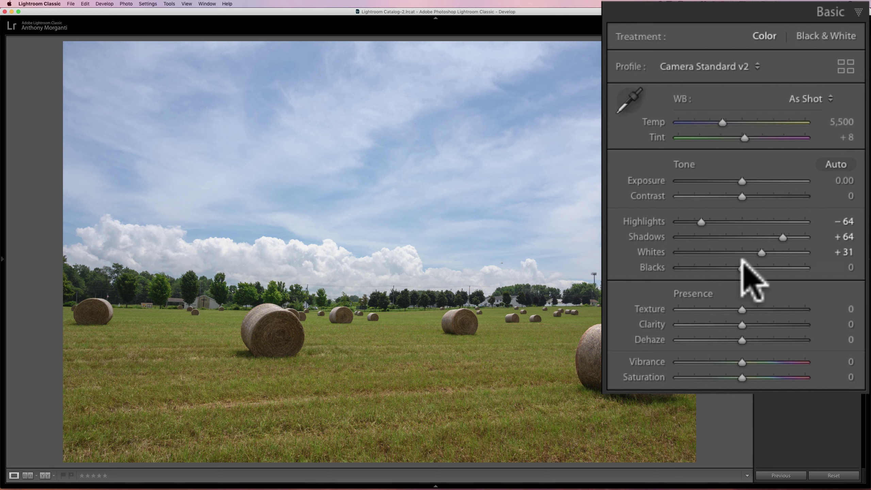
left_click_drag(741, 266, 730, 267)
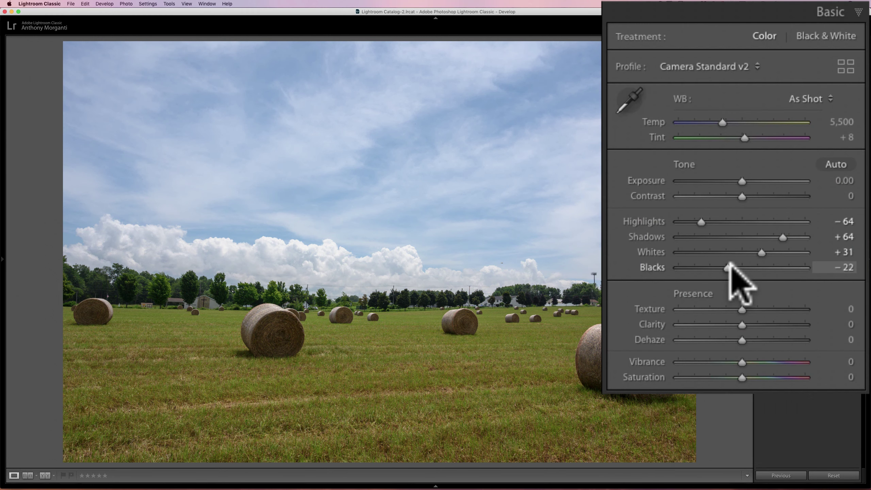
key("backslash")
key("backslash")
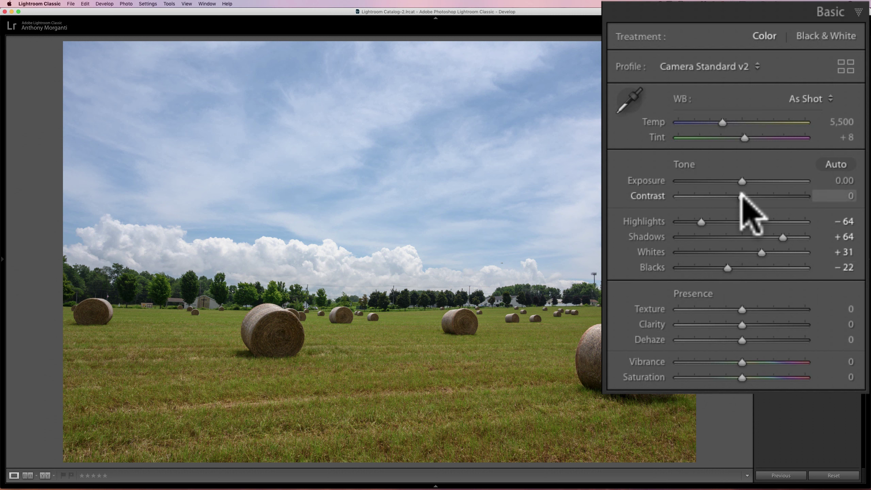
Raise Contrast to +16 and compare the edited photo with the original
left_click_drag(740, 195, 750, 194)
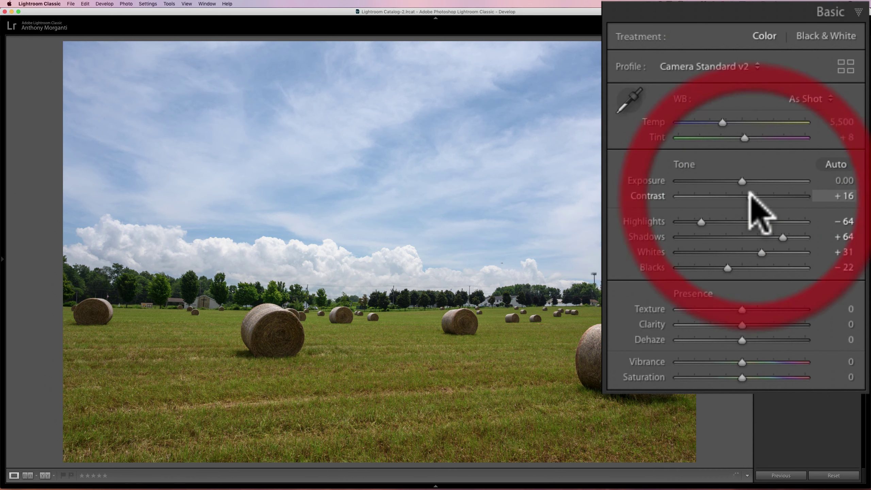
key("backslash")
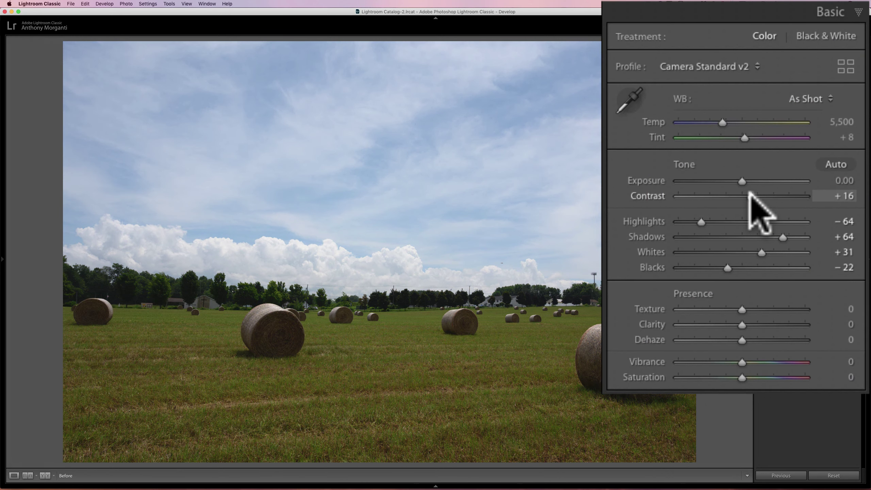
key("backslash")
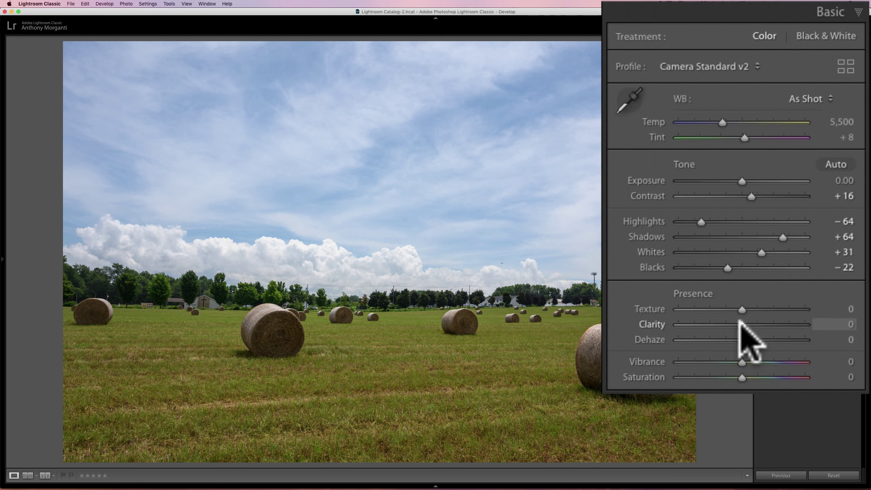
Set Clarity to +43 and Texture to +11, and compare the photo with its original version
mouse_move(742, 324)
left_mouse_down()
mouse_move(777, 325)
mouse_move(751, 324)
mouse_move(776, 324)
mouse_move(768, 325)
left_mouse_up()
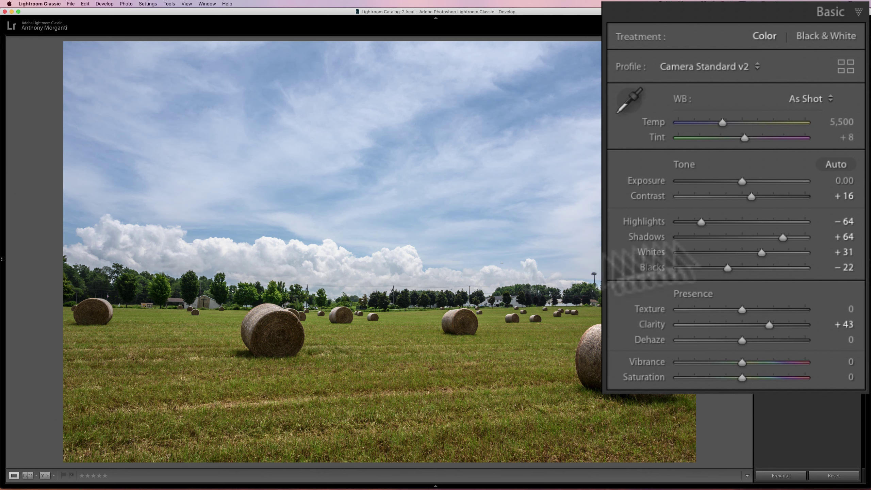
left_click_drag(738, 303, 745, 304)
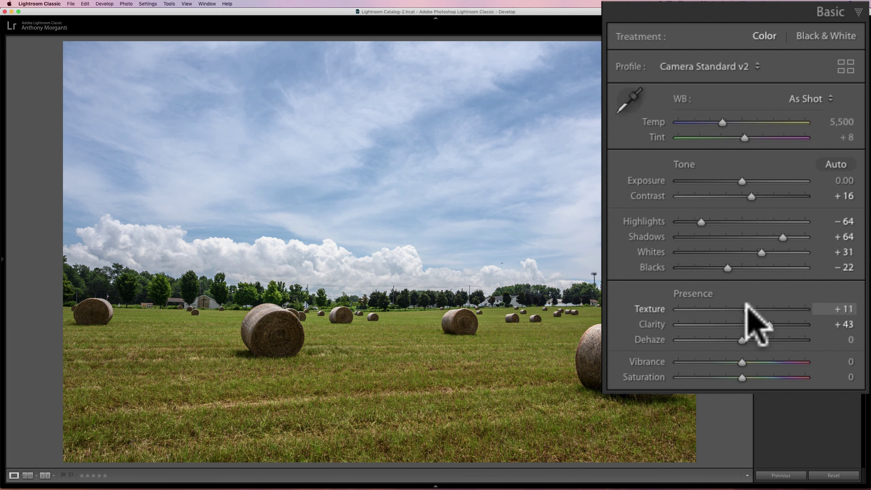
left_click(746, 304)
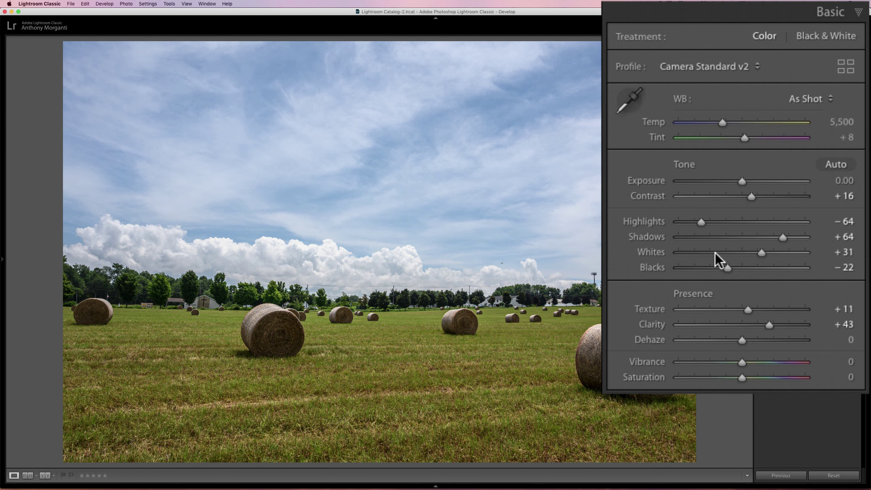
key("backslash")
key("backslash")
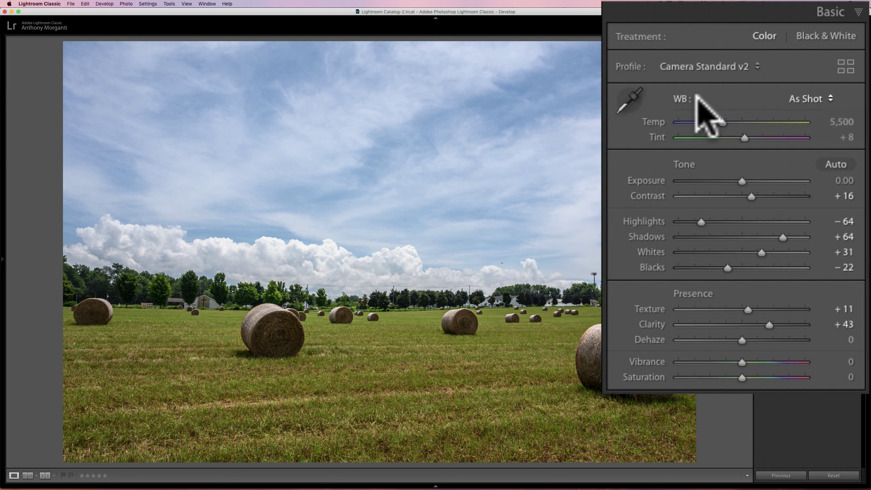
Try the Cloudy, Shade and Tungsten white balance presets, restore As Shot, and compare with the original photo
left_click(812, 98)
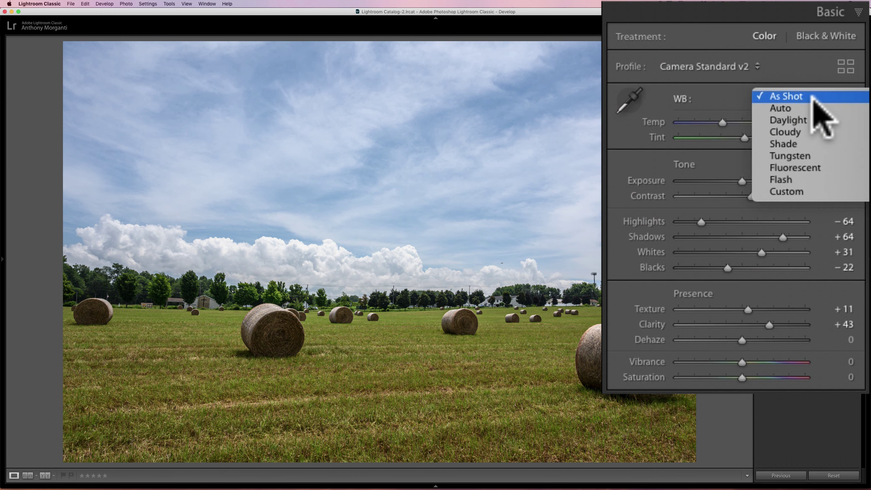
left_click(812, 130)
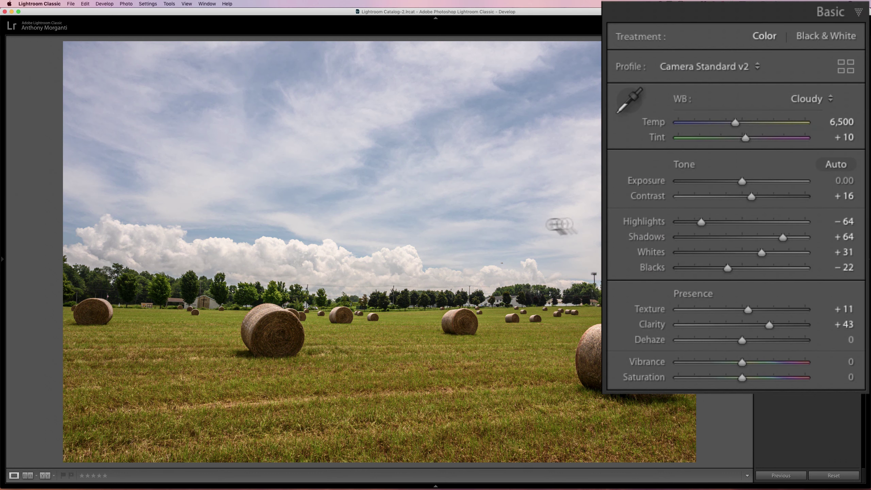
left_click(804, 99)
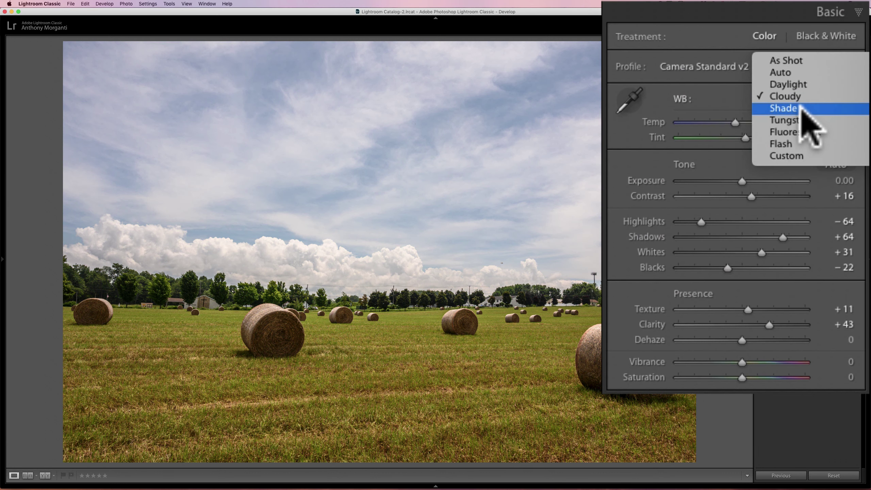
left_click(799, 108)
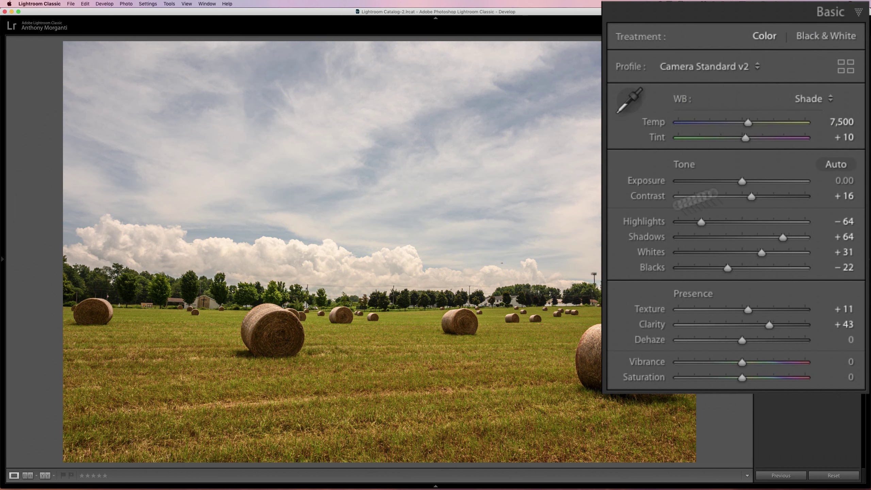
left_click(812, 99)
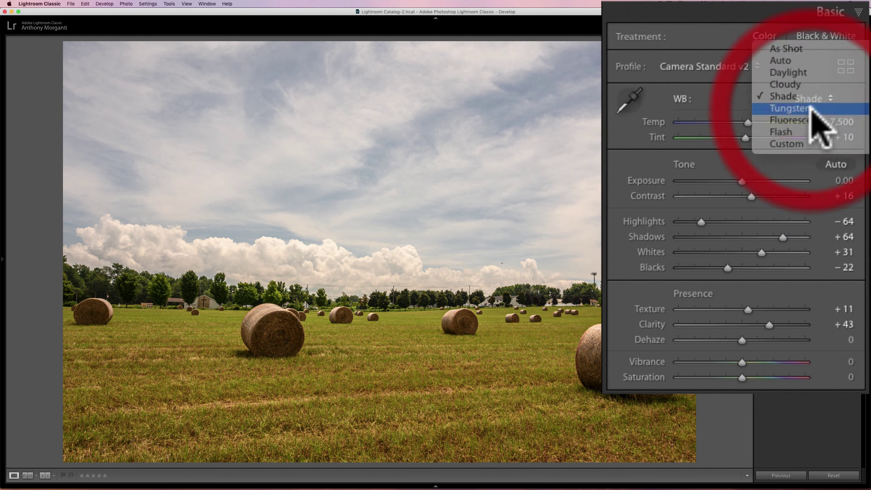
left_click(811, 107)
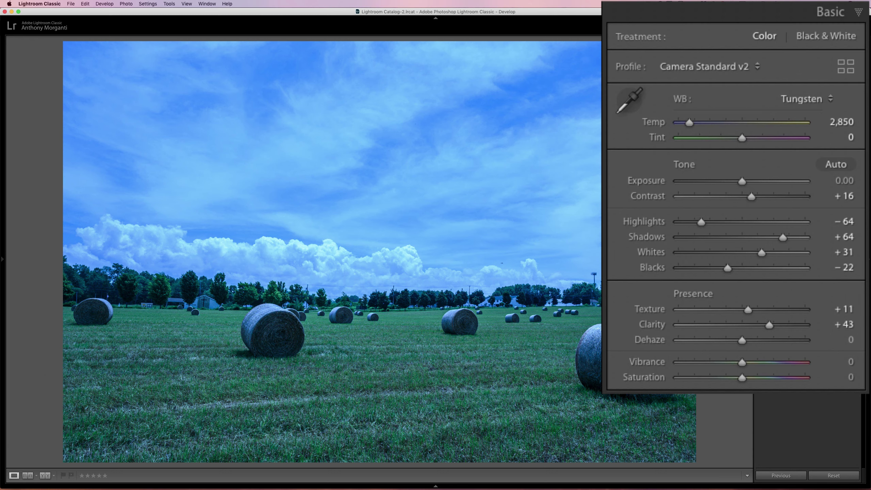
left_click(821, 99)
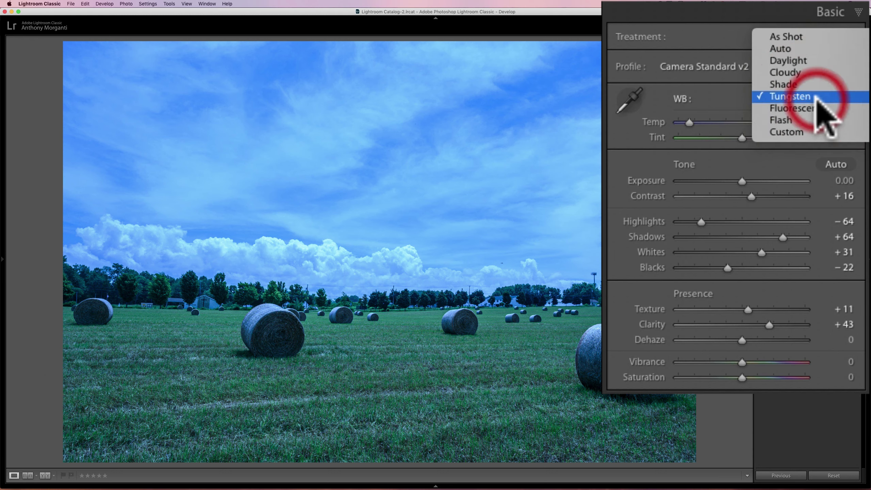
left_click(795, 37)
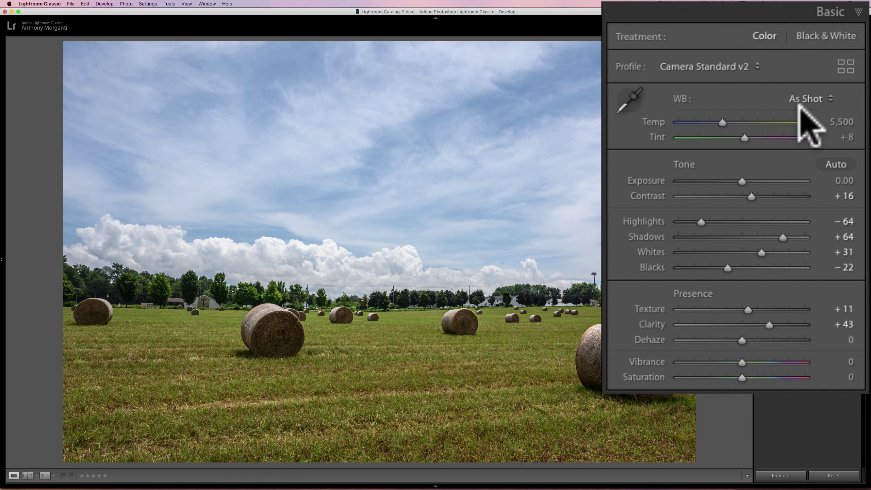
key("backslash")
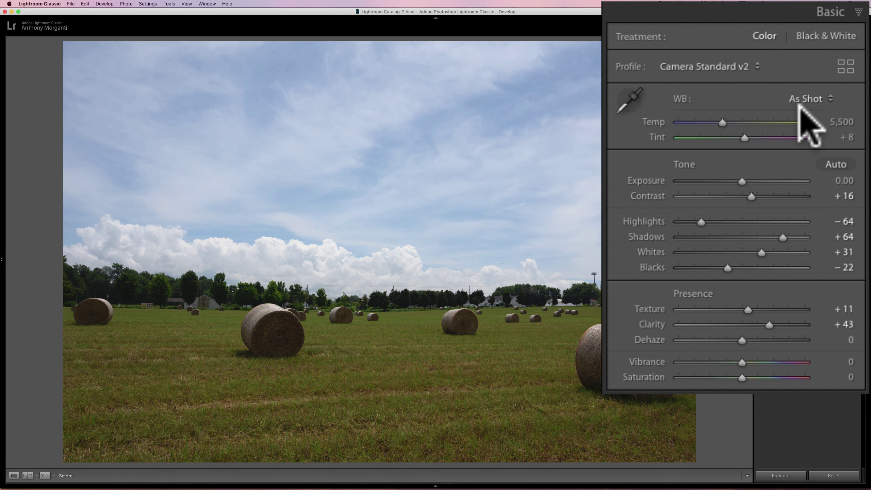
key("backslash")
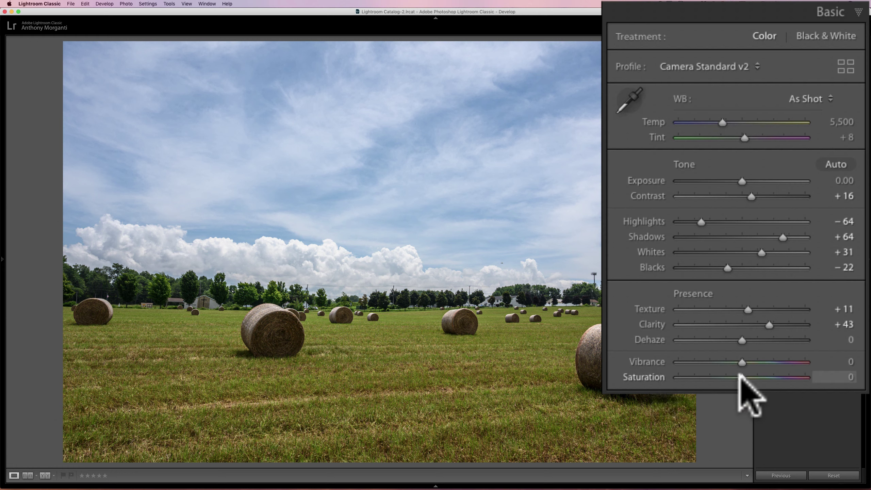
Try Saturation at −100 and at a positive value, try Vibrance at +30, and reset both to 0
left_click_drag(739, 376, 623, 378)
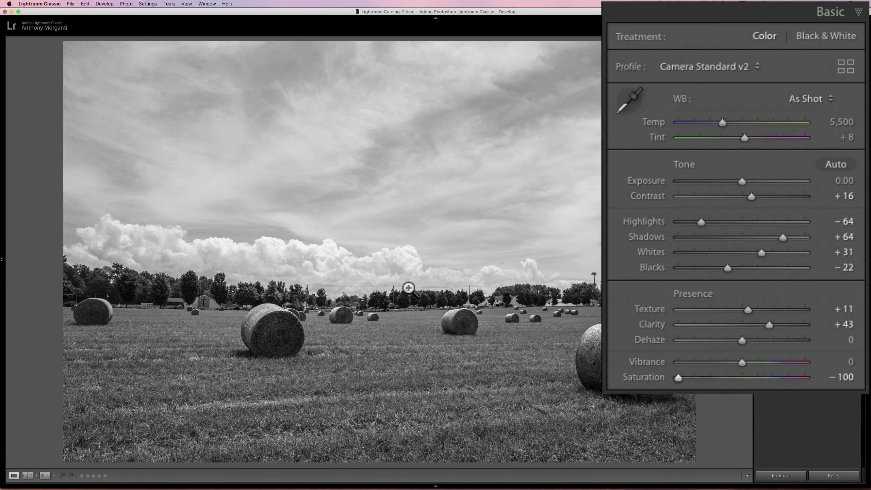
left_click(678, 377)
left_click_drag(677, 376, 751, 375)
left_click(749, 377)
double_click(648, 377)
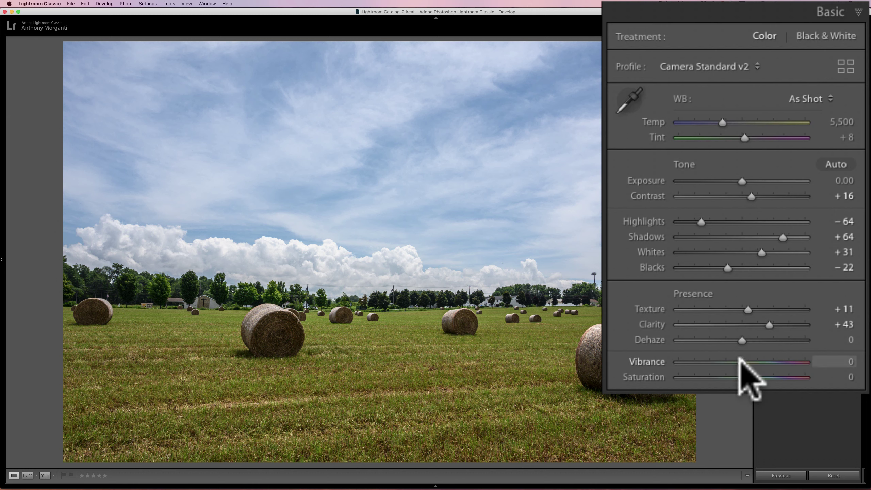
left_click_drag(739, 358, 754, 358)
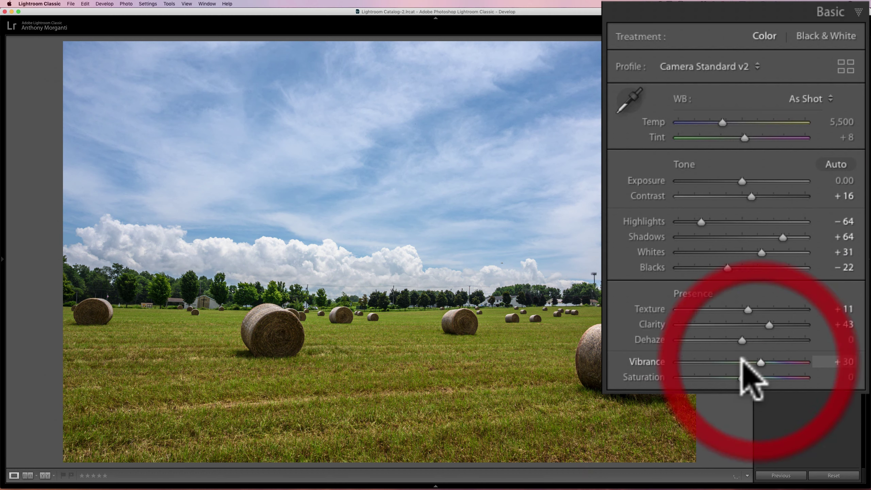
double_click(646, 361)
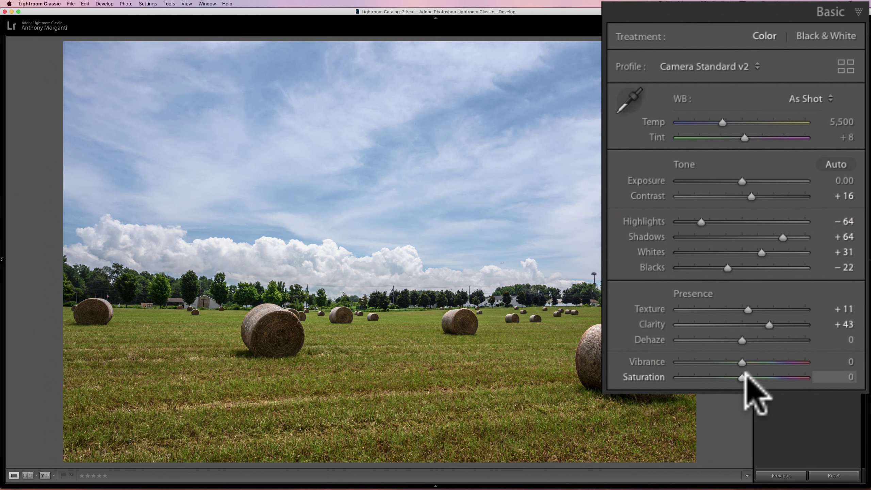
Set Saturation to +22 and compare the finished basic adjustments with the original photo
left_click_drag(742, 376, 754, 377)
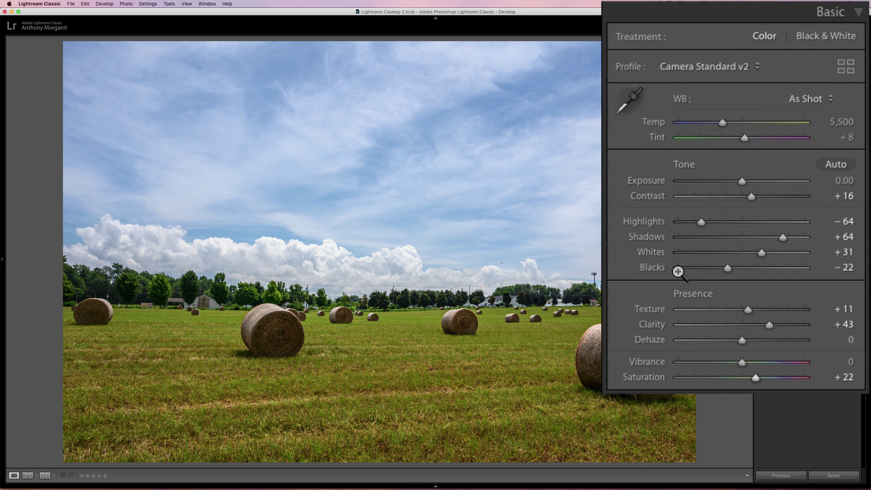
key("backslash")
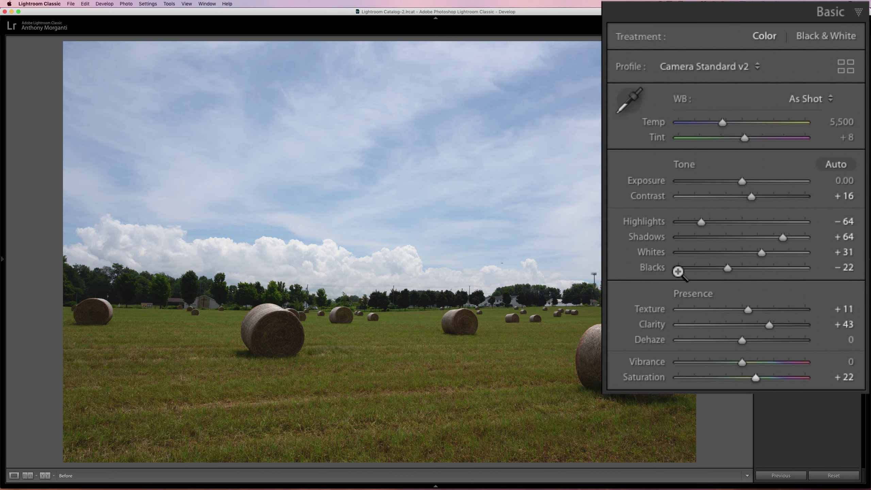
key("backslash")
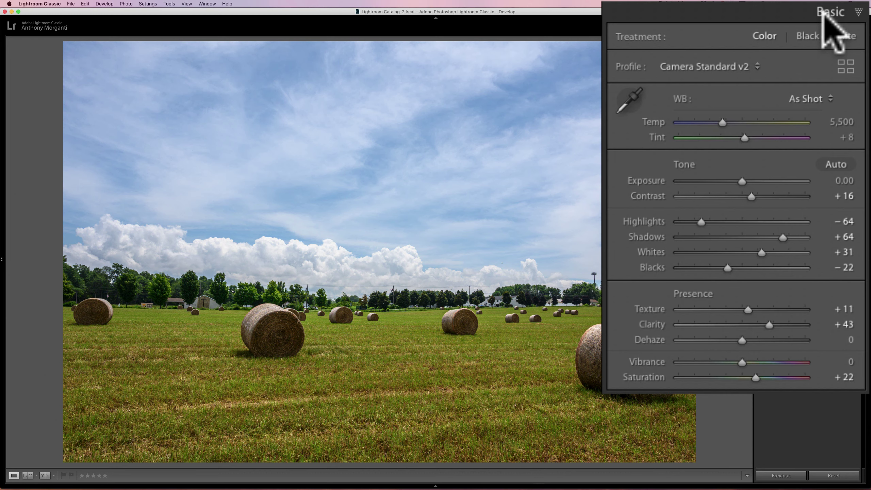
key("backslash")
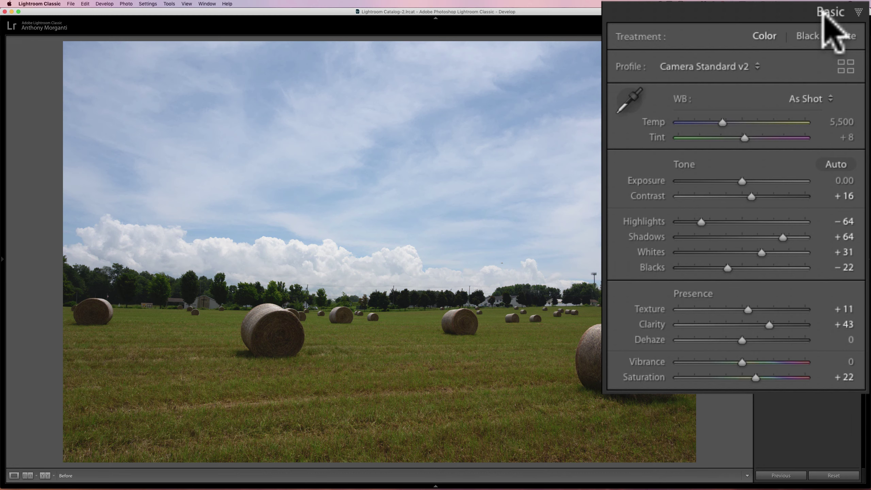
key("backslash")
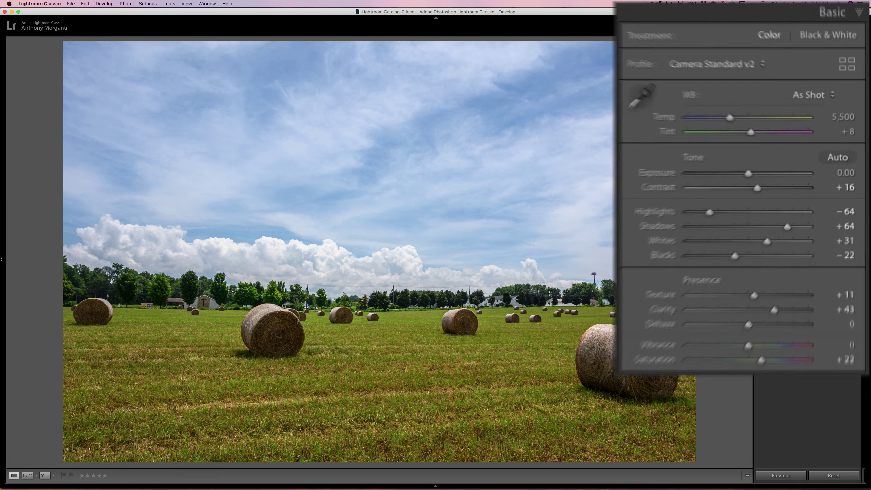
Inspect the clouds and sky at close range and set the Luminance noise reduction to 15
left_click(843, 306)
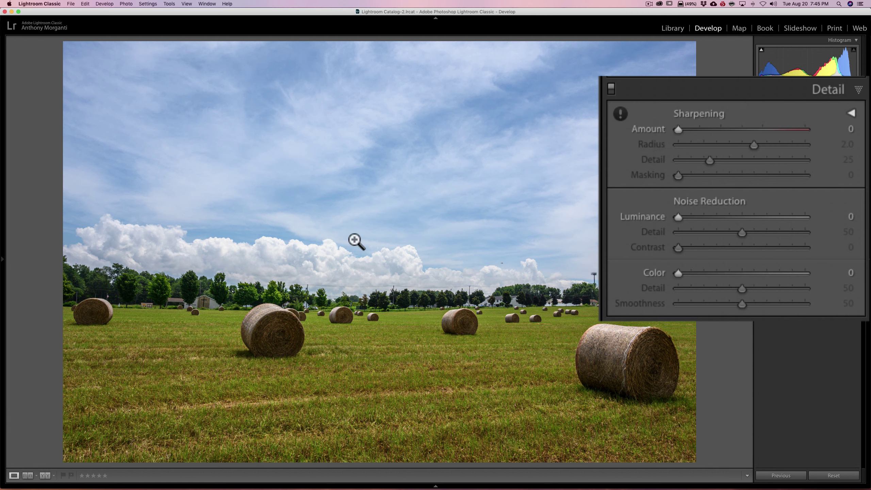
left_click(419, 251)
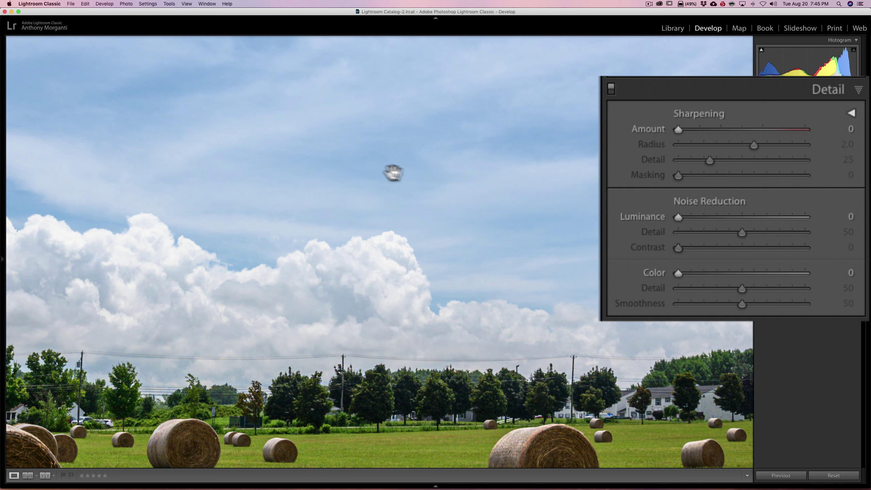
left_click_drag(682, 214, 696, 213)
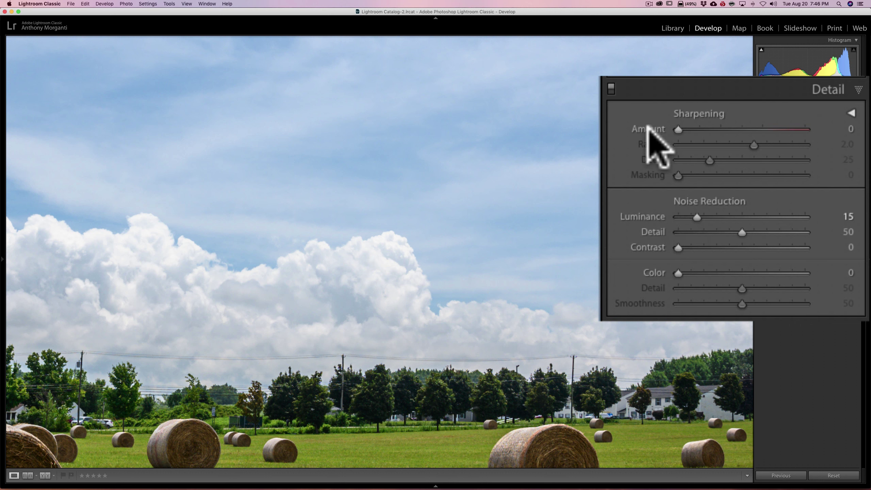
Set the Sharpening Amount to 35 while checking the hay bales up close, and return to the full photo with the Detail settings collapsed
left_click_drag(679, 128, 705, 128)
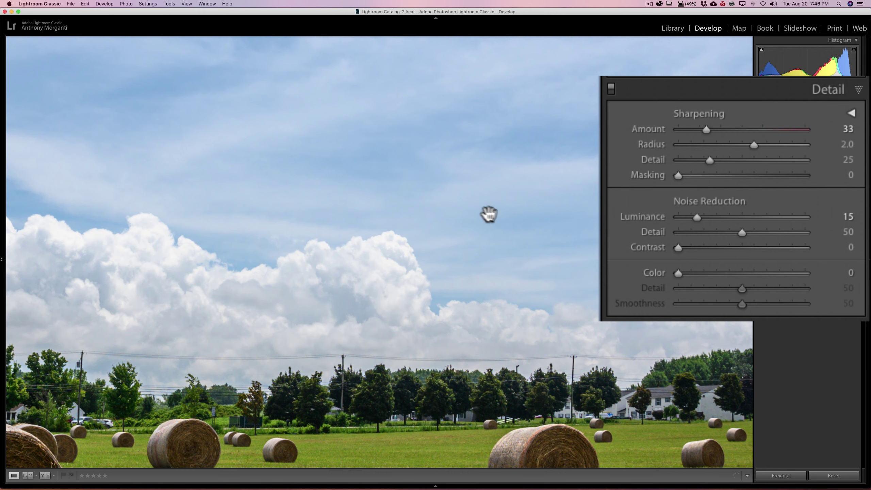
left_click_drag(526, 390, 511, 279)
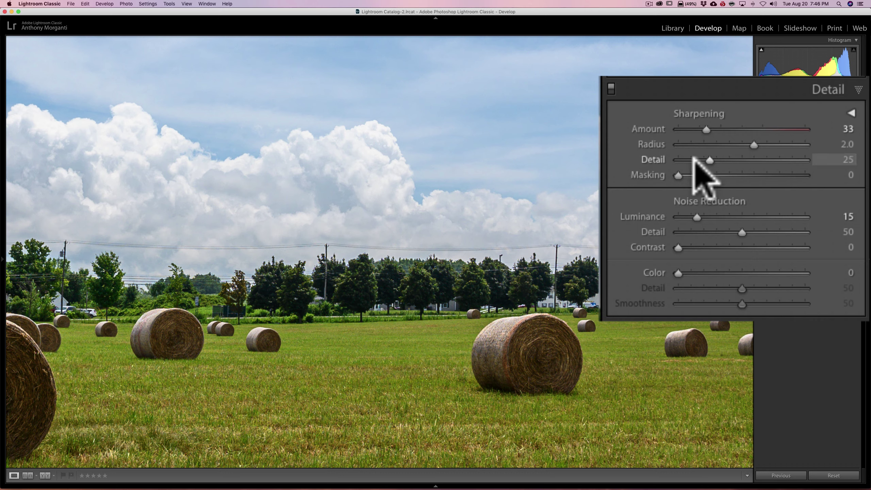
left_click(704, 128)
left_click_drag(704, 128, 707, 129)
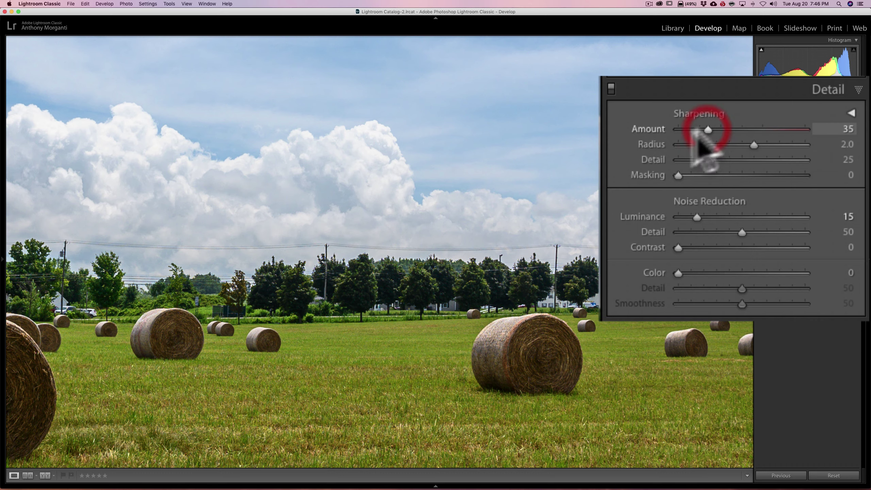
left_click(491, 206)
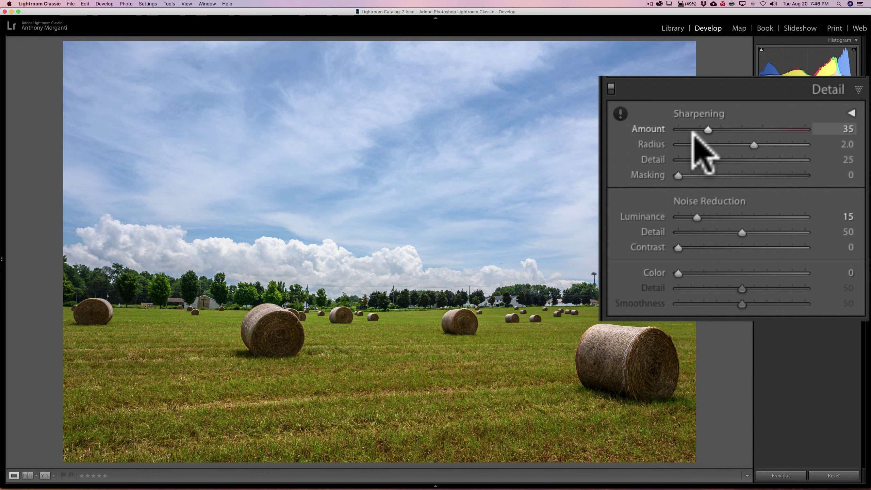
left_click(820, 82)
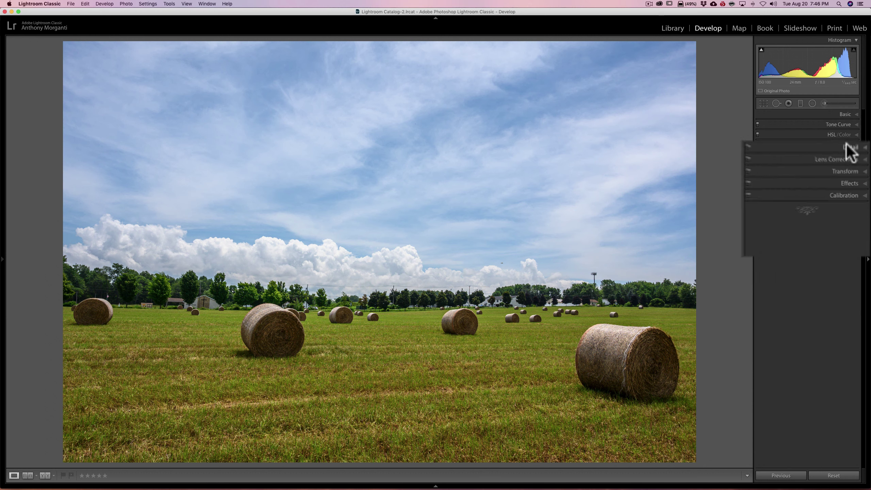